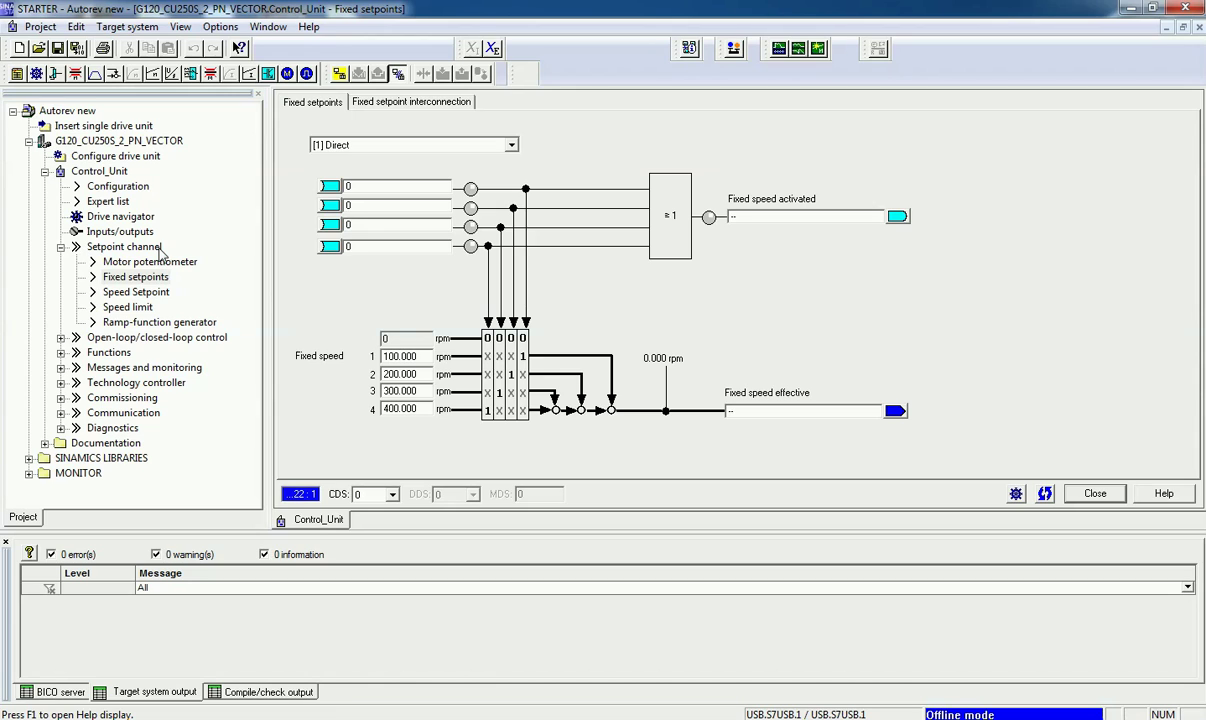
{"action": "left_click", "coordinate": [150, 279]}
{"action": "left_click", "coordinate": [511, 145]}
{"action": "left_click", "coordinate": [481, 172]}
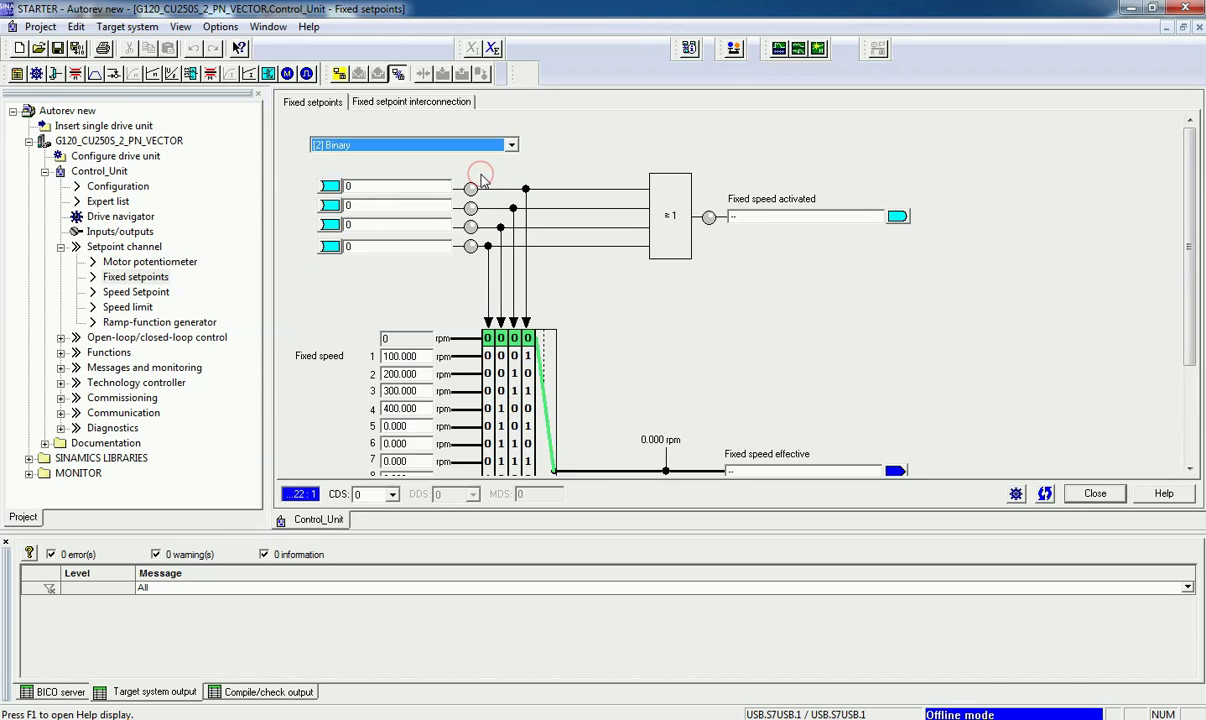
{"action": "scroll", "coordinate": [705, 373], "scroll_direction": "up", "scroll_amount": 1}
{"action": "left_click", "coordinate": [511, 145]}
{"action": "left_click", "coordinate": [413, 160]}
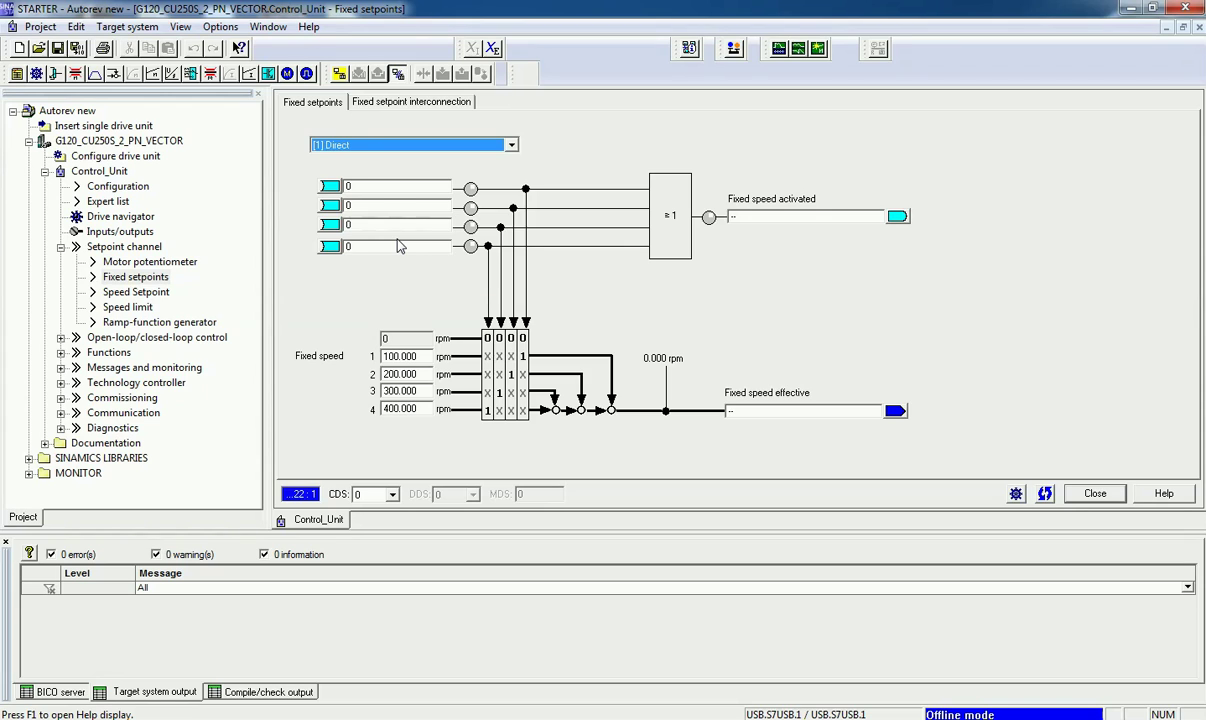
- Connect fixed-speed selection bits 0 and 1 to digital inputs r722.1 and r722.2
{"action": "left_click", "coordinate": [378, 188]}
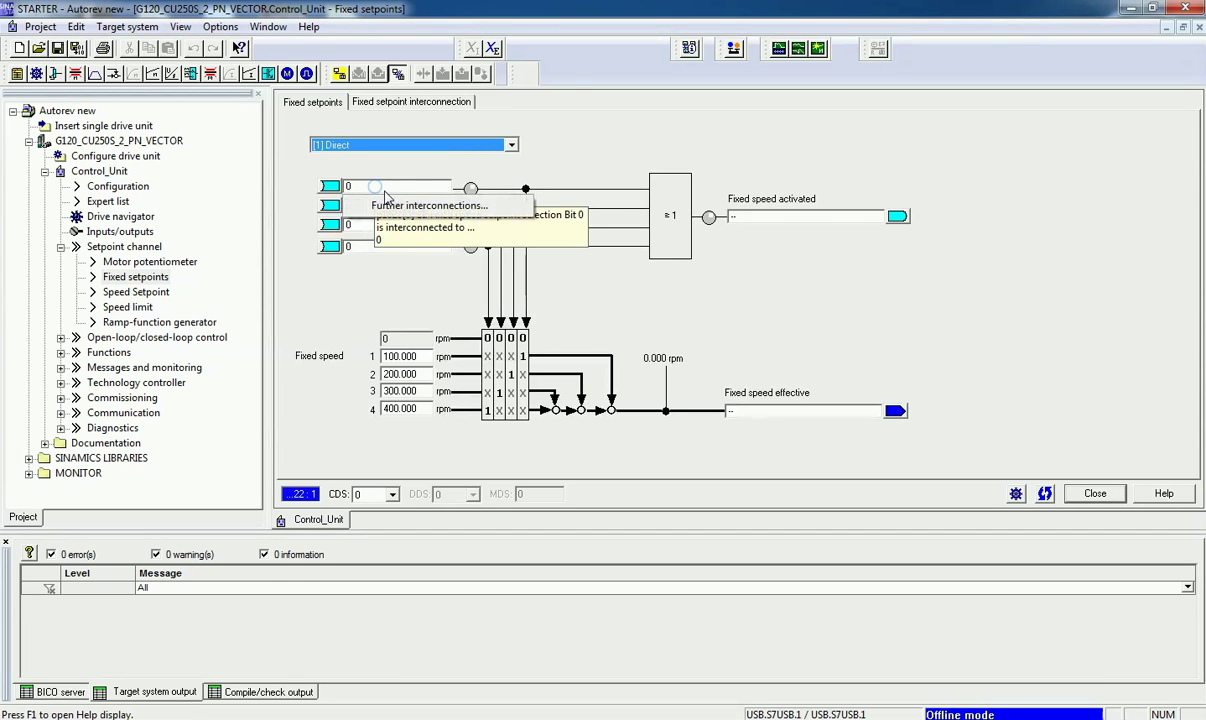
{"action": "left_click", "coordinate": [397, 207]}
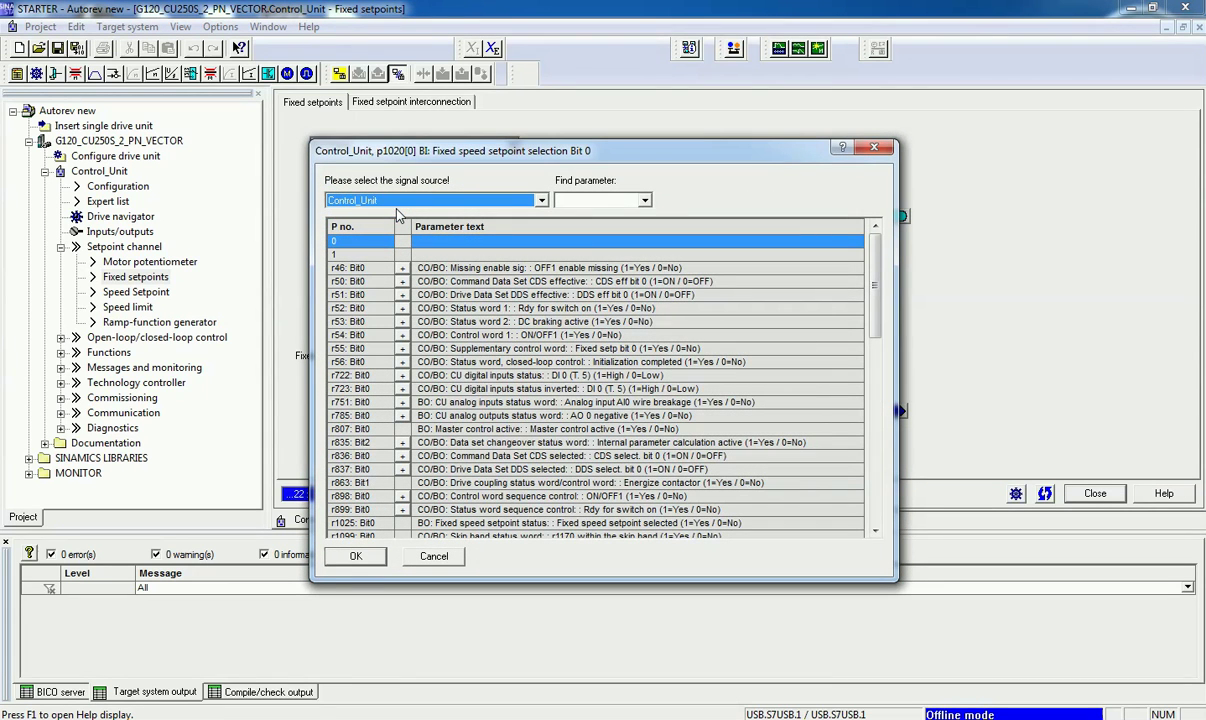
{"action": "left_click", "coordinate": [402, 375]}
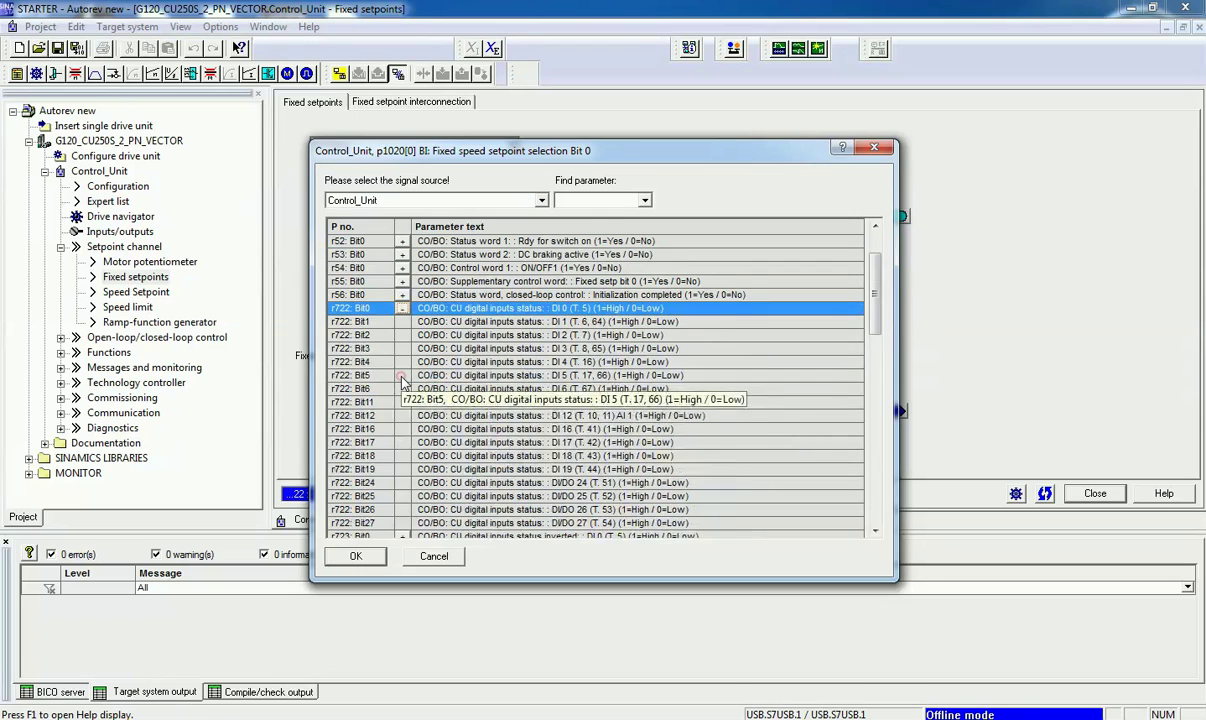
{"action": "left_click", "coordinate": [348, 322]}
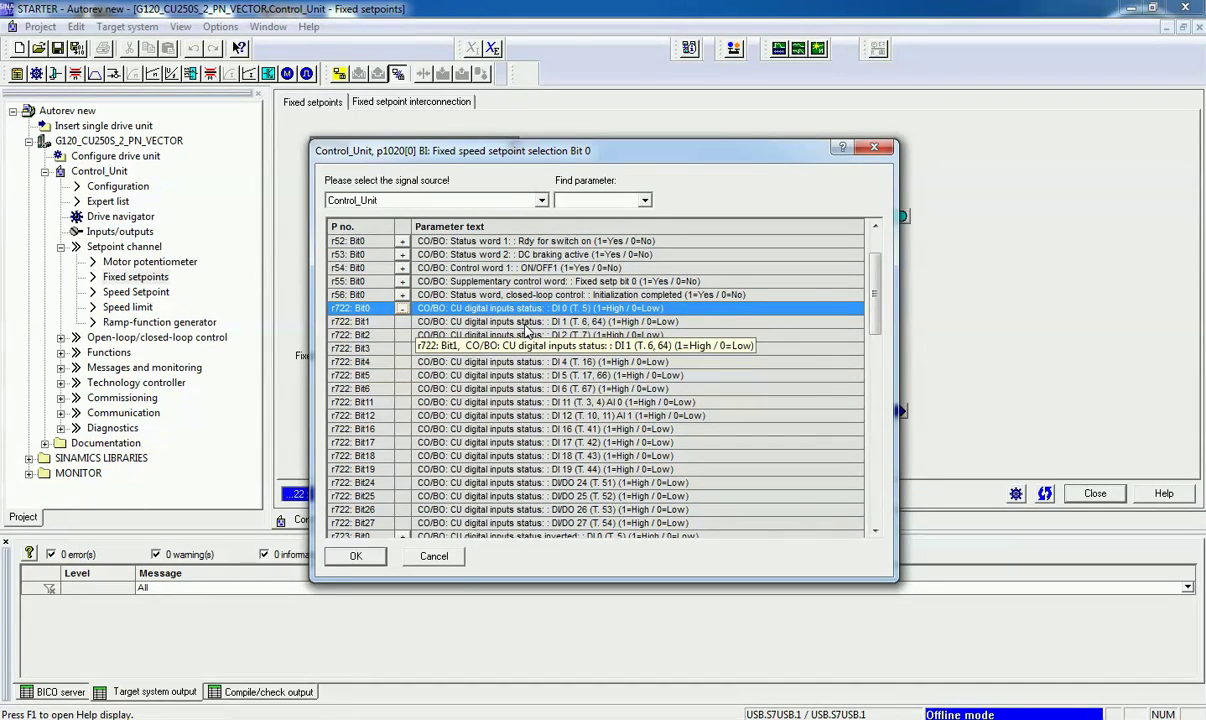
{"action": "left_click", "coordinate": [365, 557]}
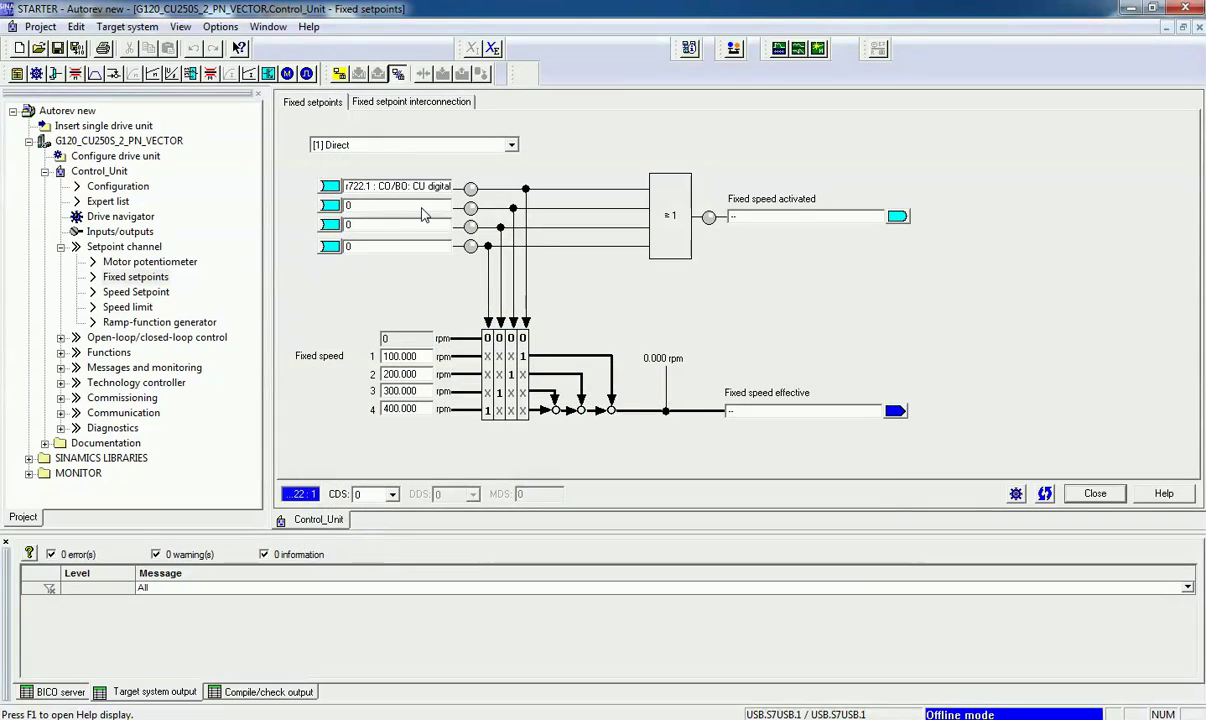
{"action": "left_click", "coordinate": [418, 208]}
{"action": "left_click", "coordinate": [424, 224]}
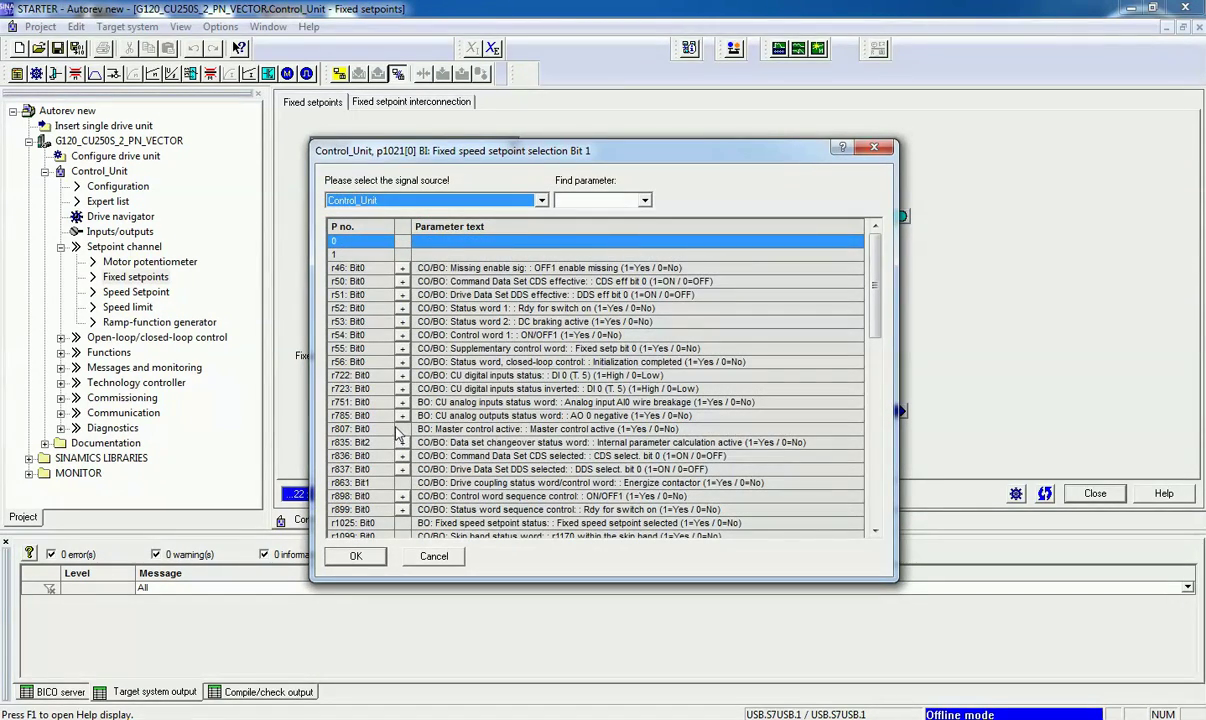
{"action": "left_click", "coordinate": [402, 375]}
{"action": "double_click", "coordinate": [420, 335]}
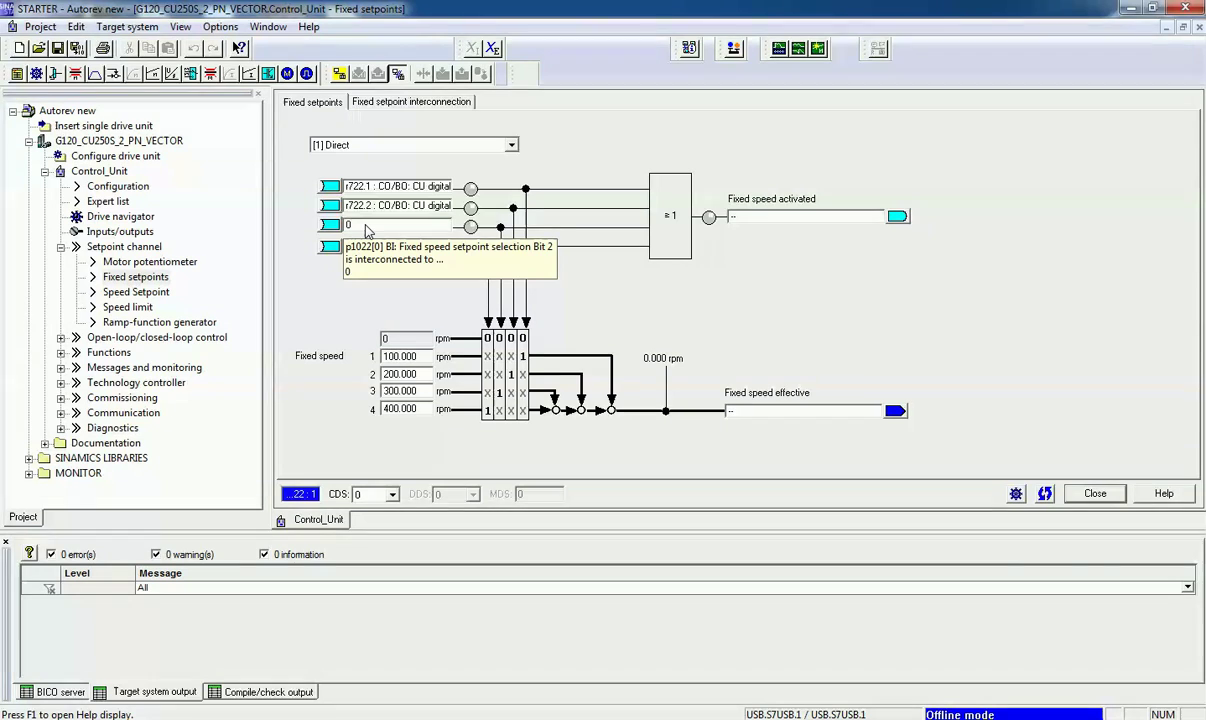
- Connect fixed-speed selection bits 2 and 3 to digital inputs r722.3 and r722.4
{"action": "left_click", "coordinate": [360, 226]}
{"action": "left_click", "coordinate": [400, 244]}
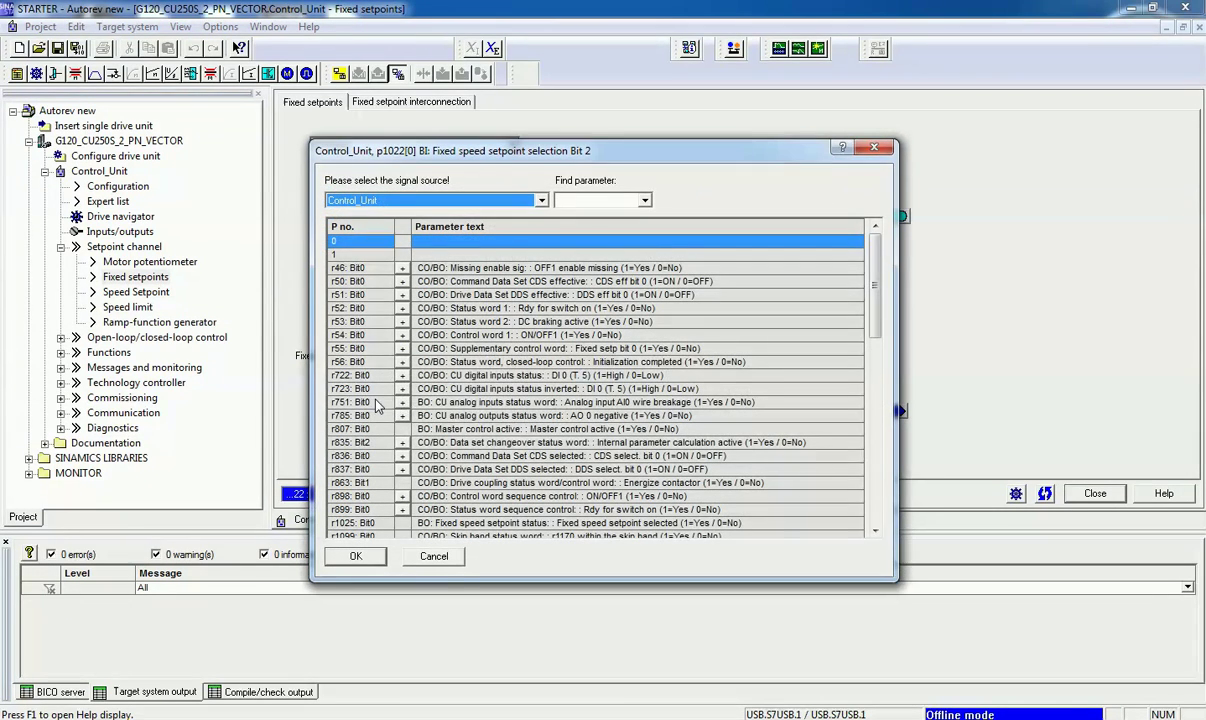
{"action": "double_click", "coordinate": [382, 375]}
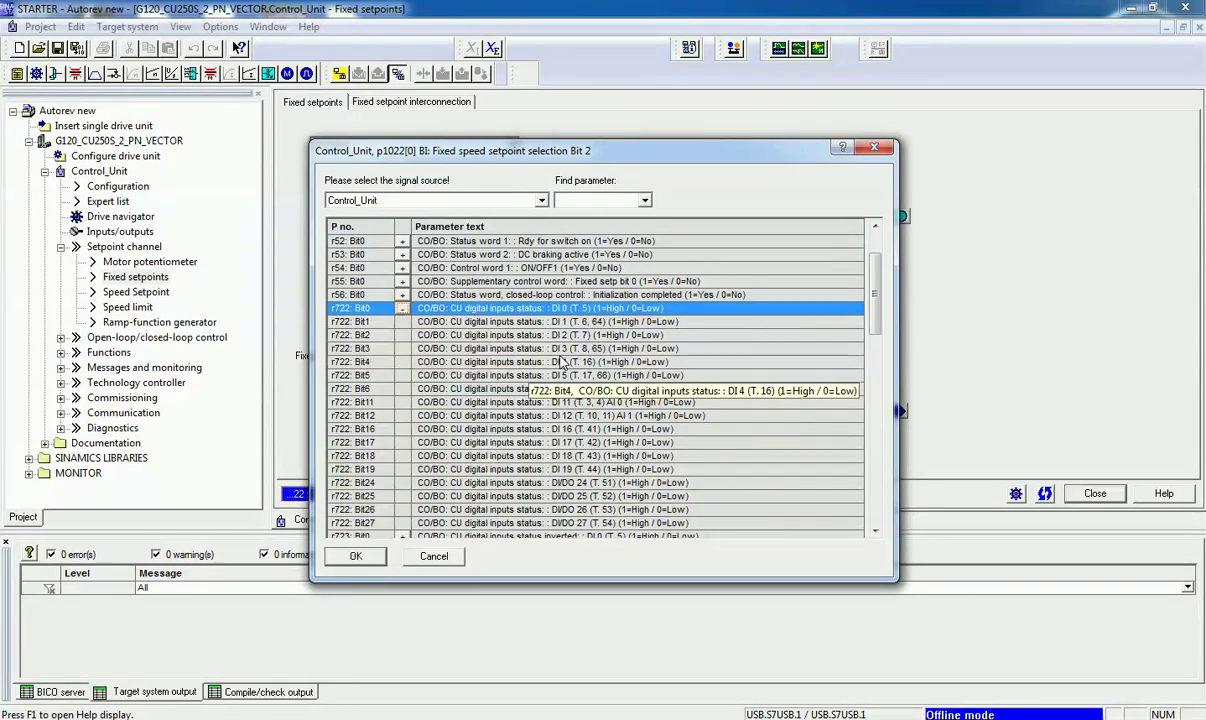
{"action": "left_click", "coordinate": [560, 348]}
{"action": "left_click", "coordinate": [355, 556]}
{"action": "left_click", "coordinate": [408, 250]}
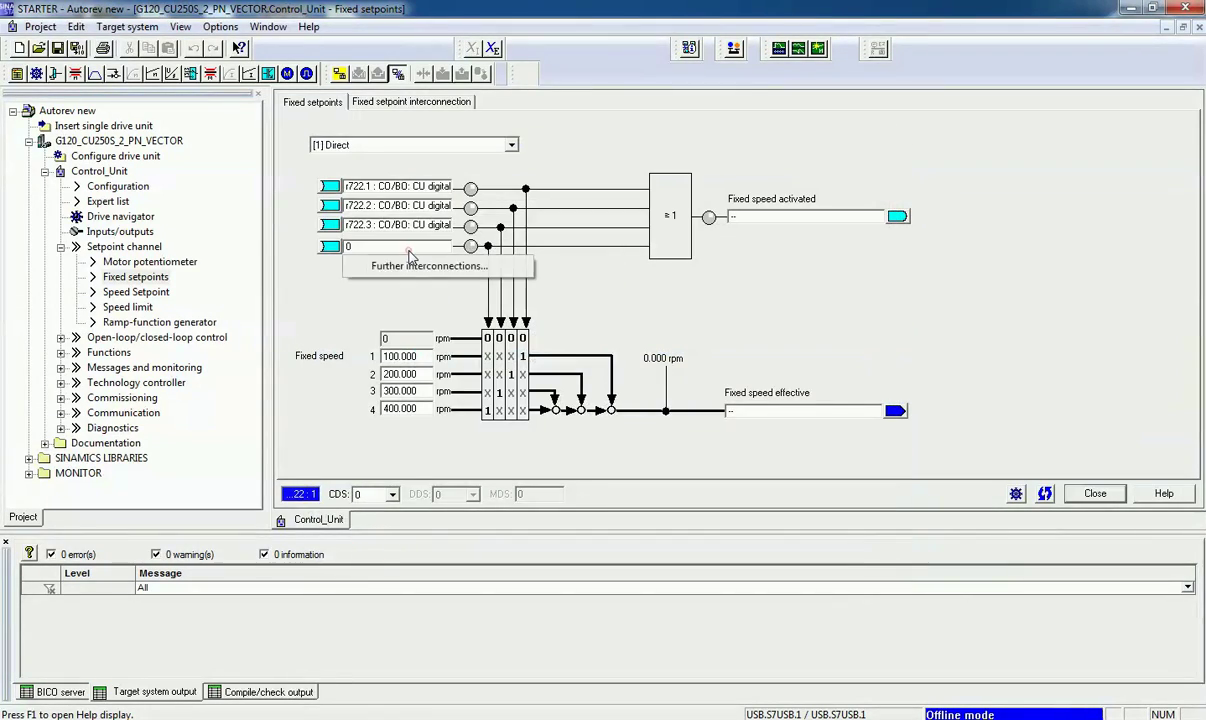
{"action": "left_click", "coordinate": [412, 266]}
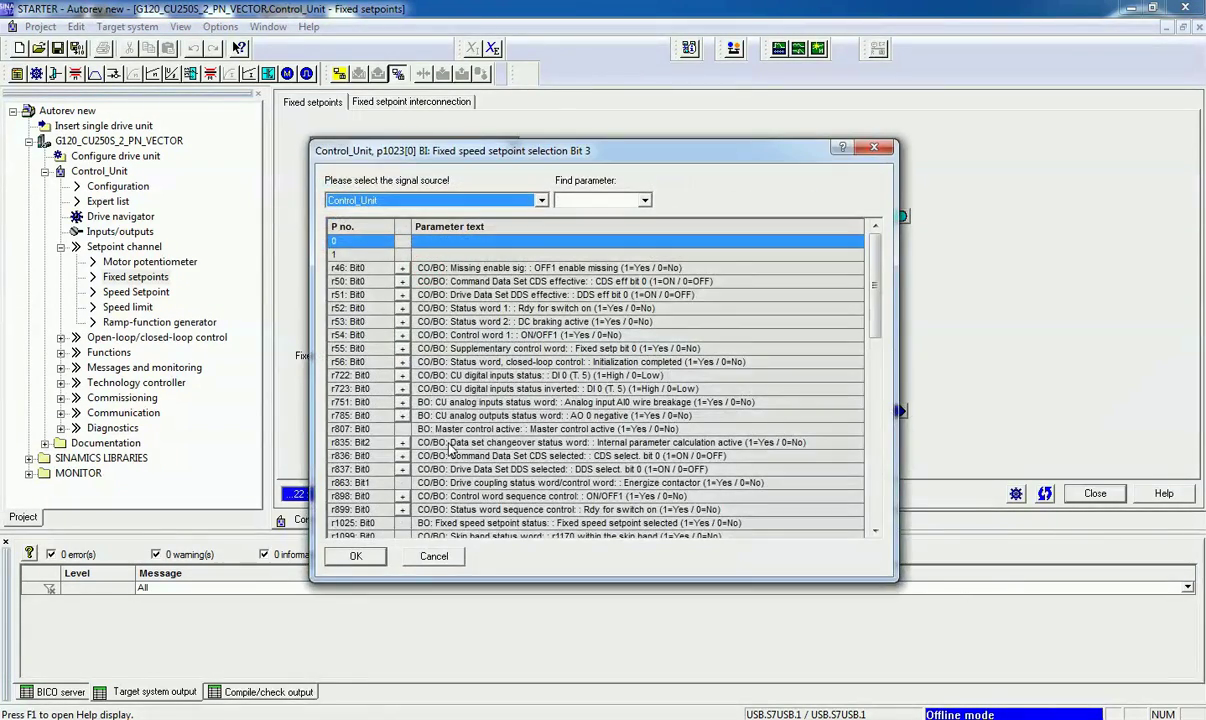
{"action": "left_click", "coordinate": [402, 375]}
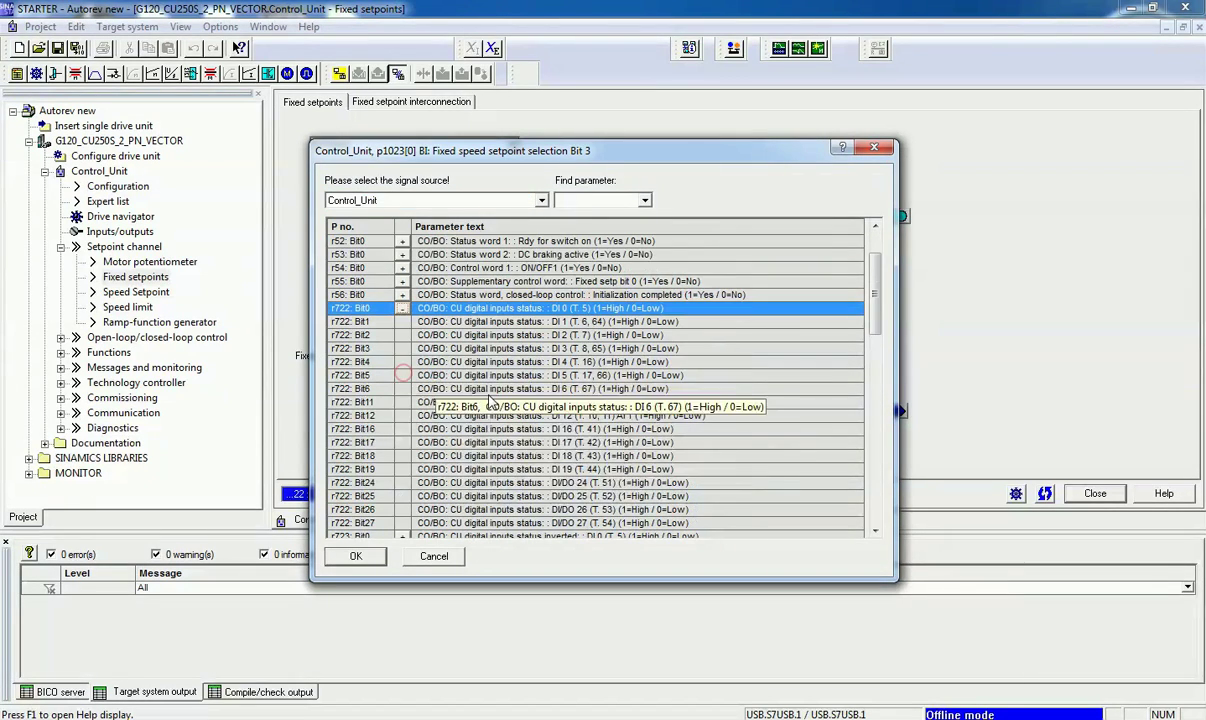
{"action": "left_click", "coordinate": [550, 361]}
{"action": "left_click", "coordinate": [358, 556]}
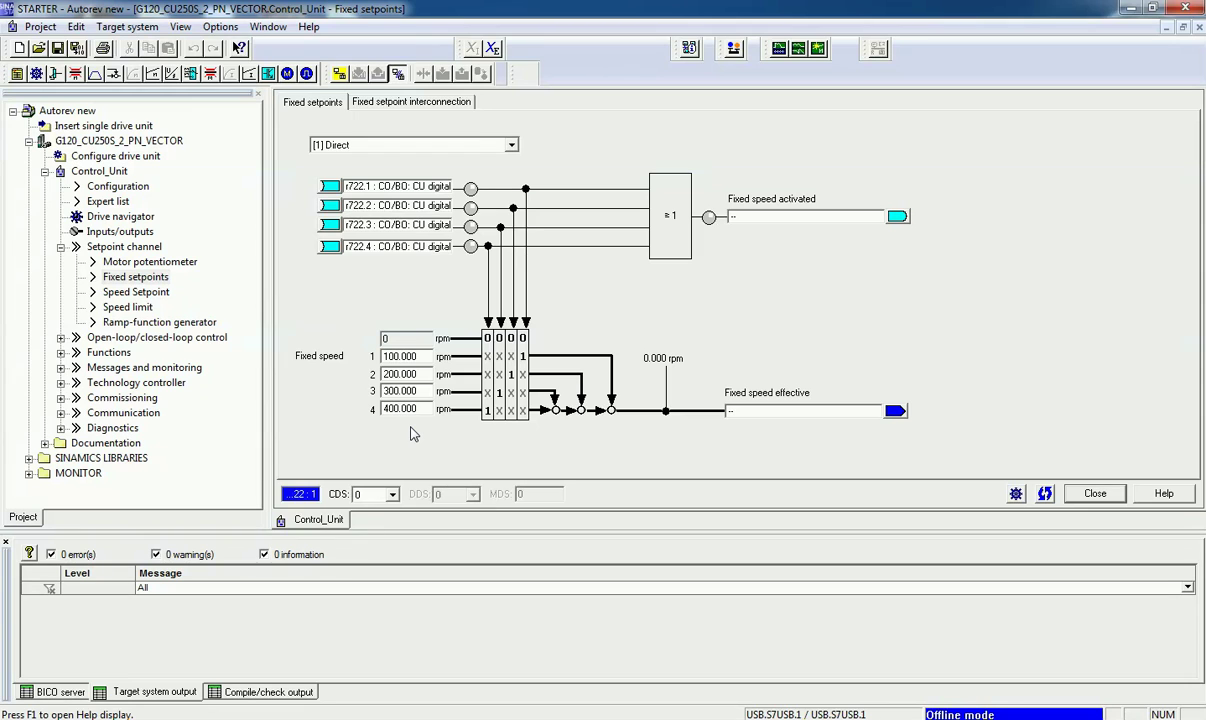
- Set p1016 to [2] Binary and review fixed speeds 1–15: 100–400 rpm for speeds 1–4
{"action": "left_click", "coordinate": [510, 145]}
{"action": "left_click", "coordinate": [385, 172]}
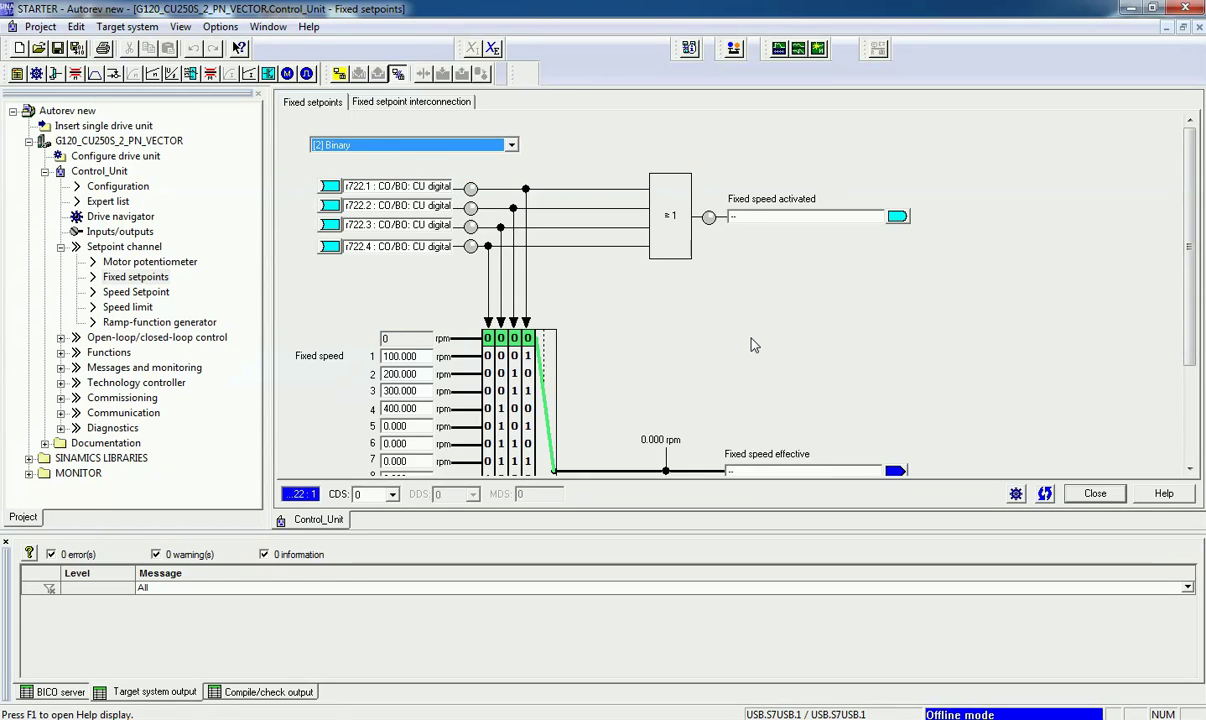
{"action": "scroll", "coordinate": [716, 367], "scroll_direction": "down", "scroll_amount": 3}
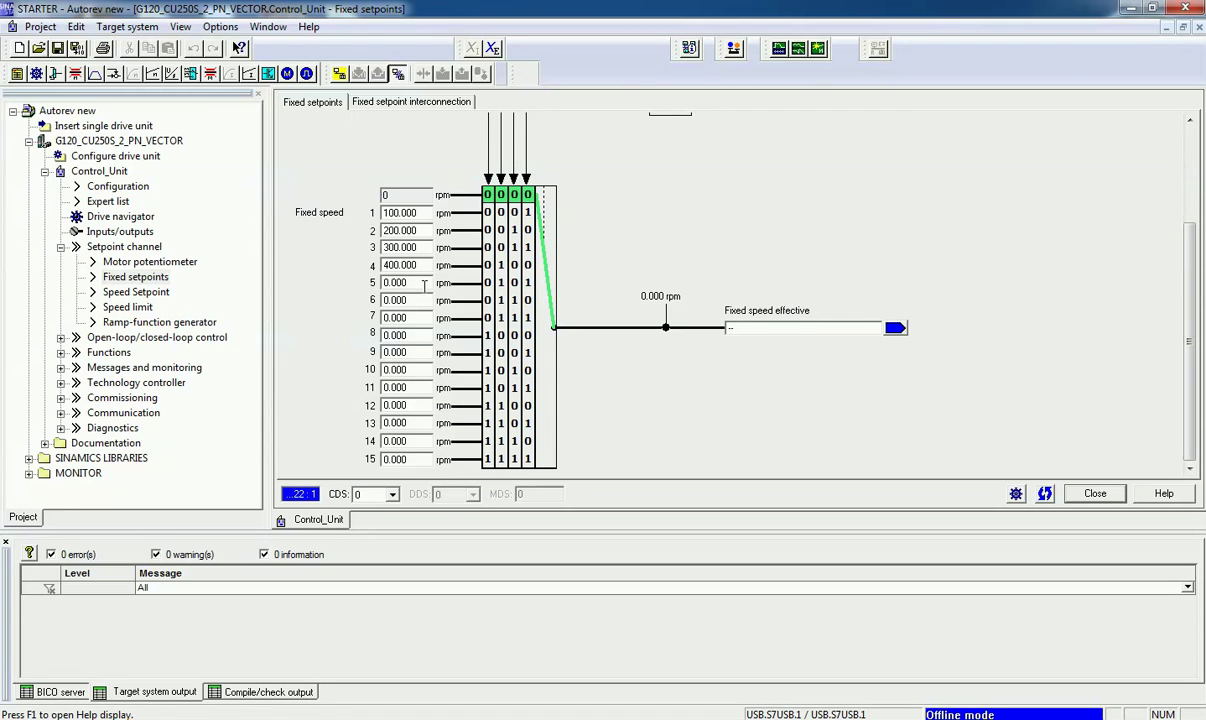
{"action": "scroll", "coordinate": [384, 216], "scroll_direction": "up", "scroll_amount": 3}
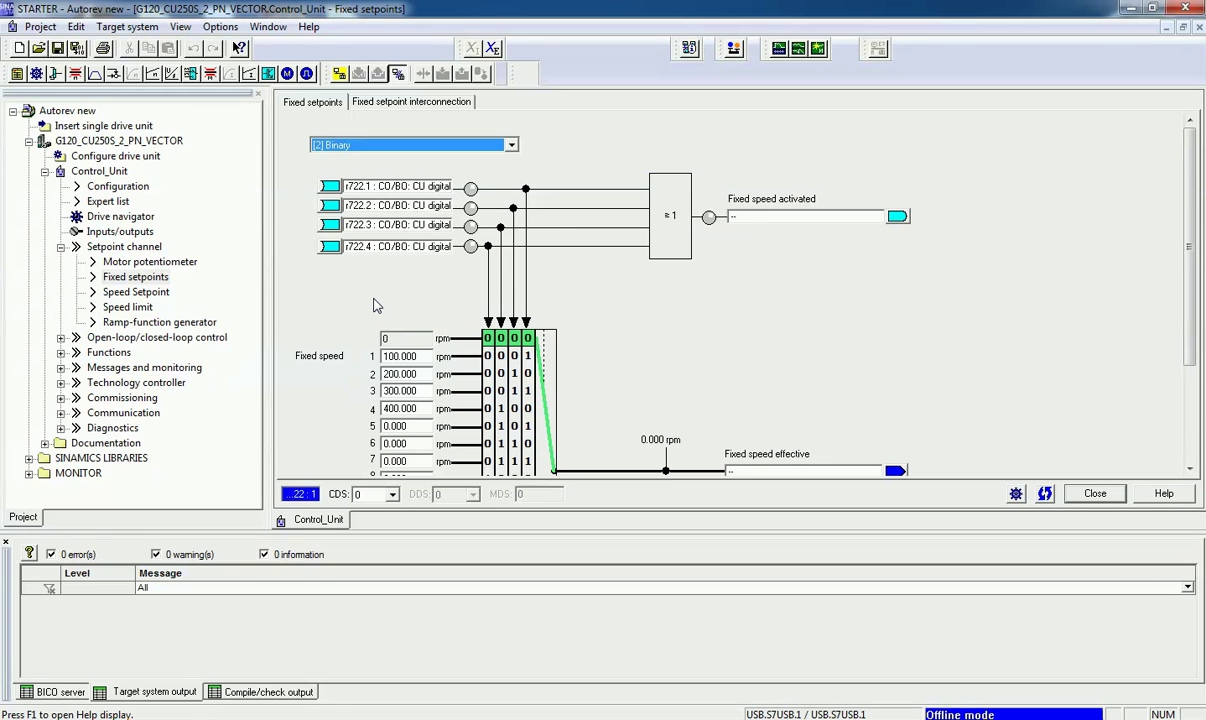
{"action": "scroll", "coordinate": [377, 305], "scroll_direction": "down", "scroll_amount": 2}
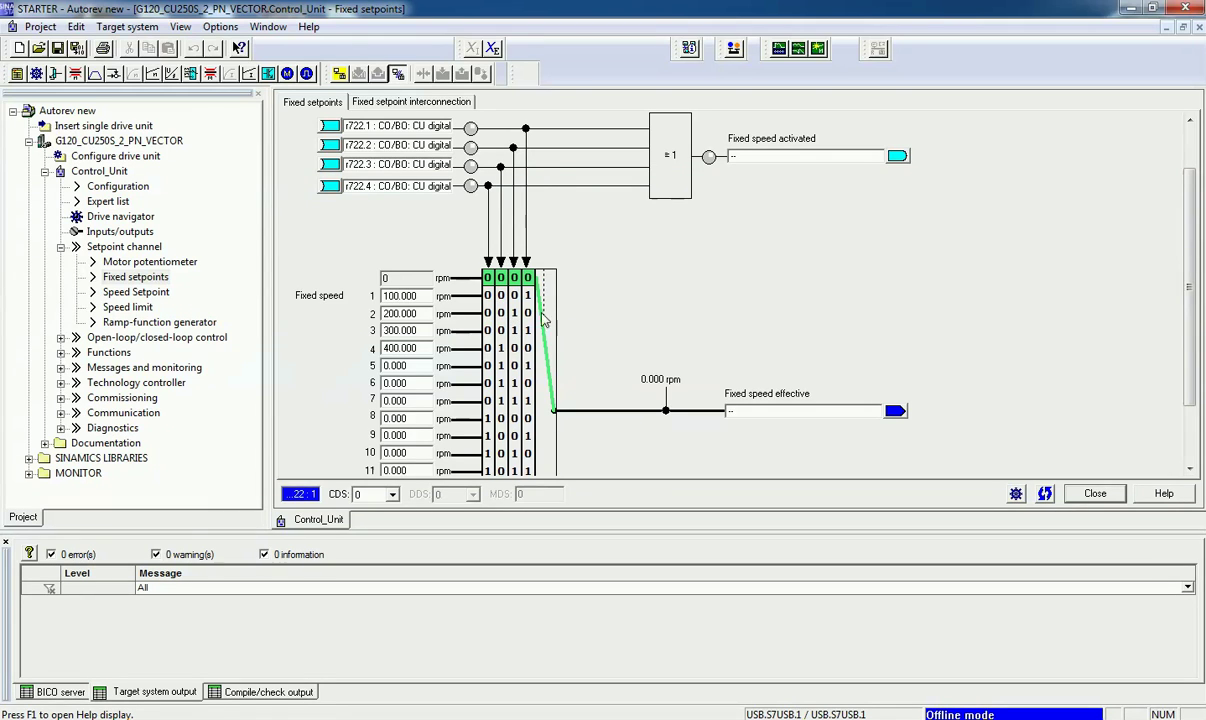
{"action": "scroll", "coordinate": [533, 358], "scroll_direction": "down", "scroll_amount": 4}
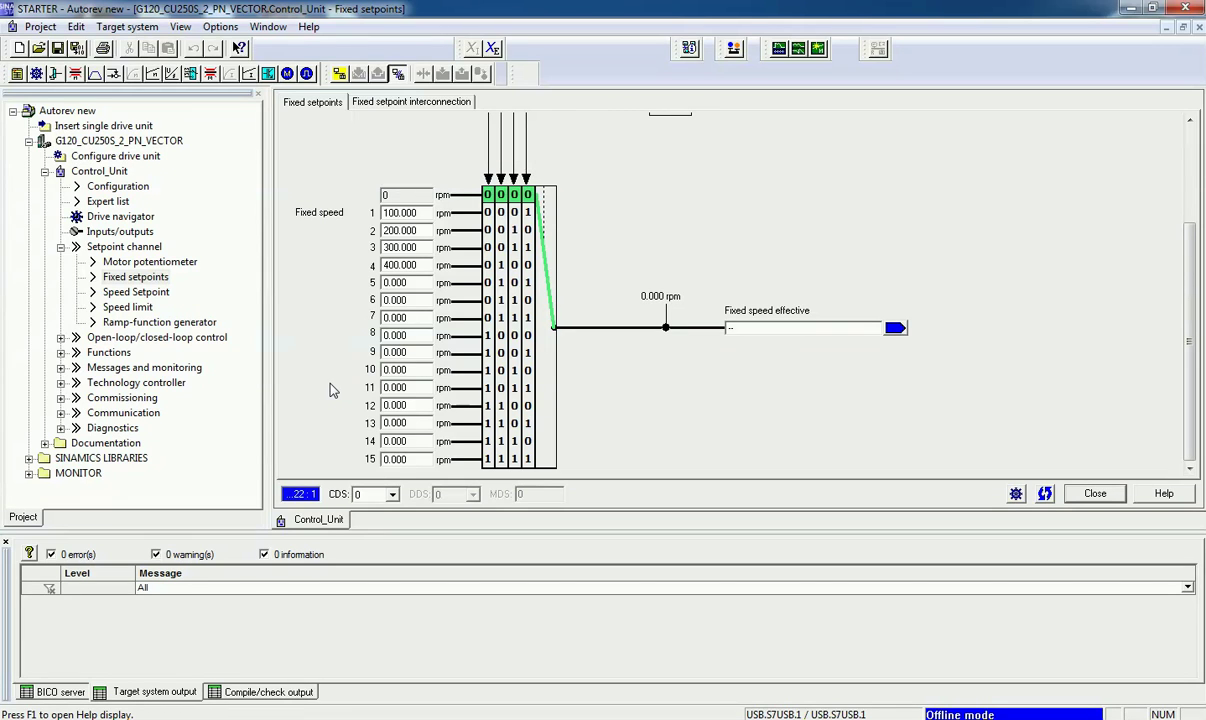
{"action": "scroll", "coordinate": [333, 390], "scroll_direction": "up", "scroll_amount": 7}
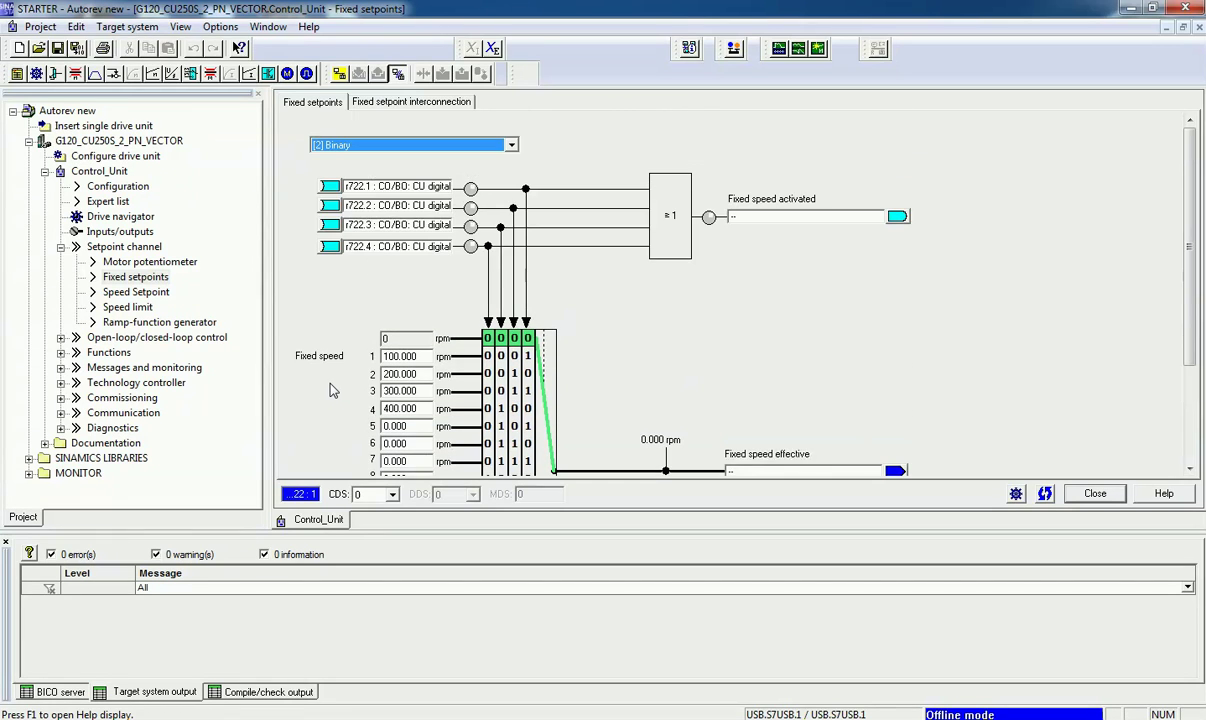
- Set the selection mode back to [1] Direct and connect online to the drive
{"action": "left_click", "coordinate": [516, 146]}
{"action": "left_click", "coordinate": [390, 158]}
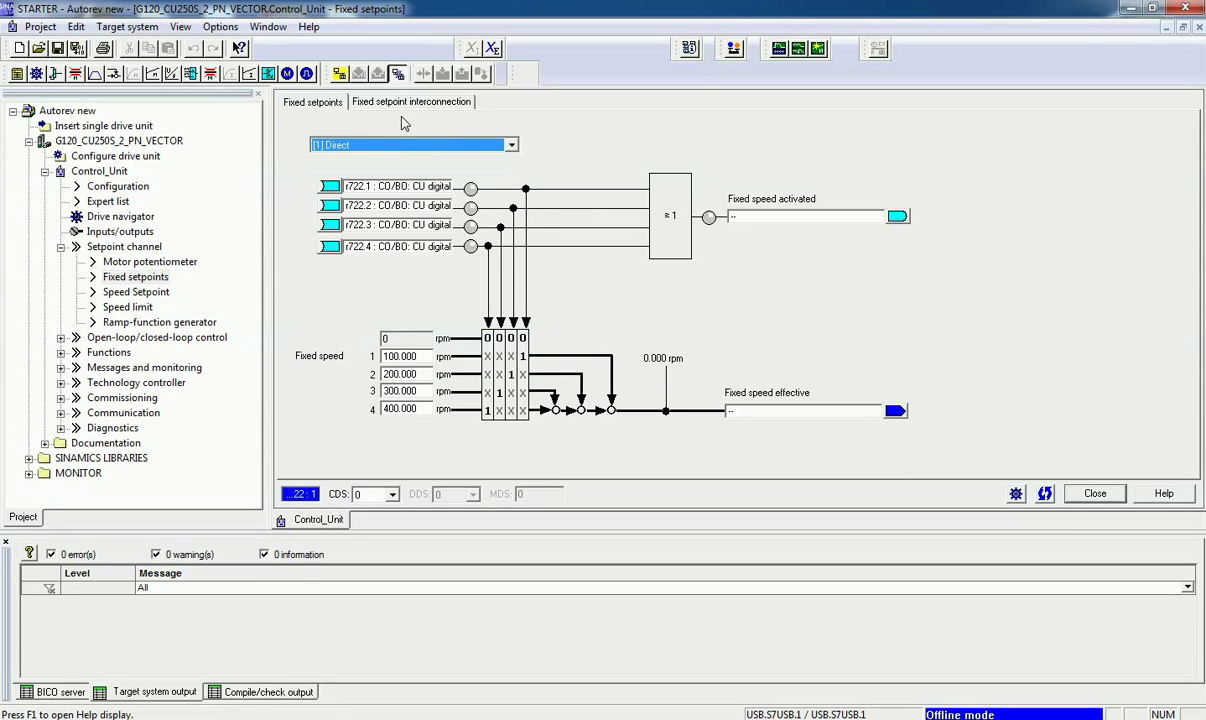
{"action": "left_click", "coordinate": [340, 73]}
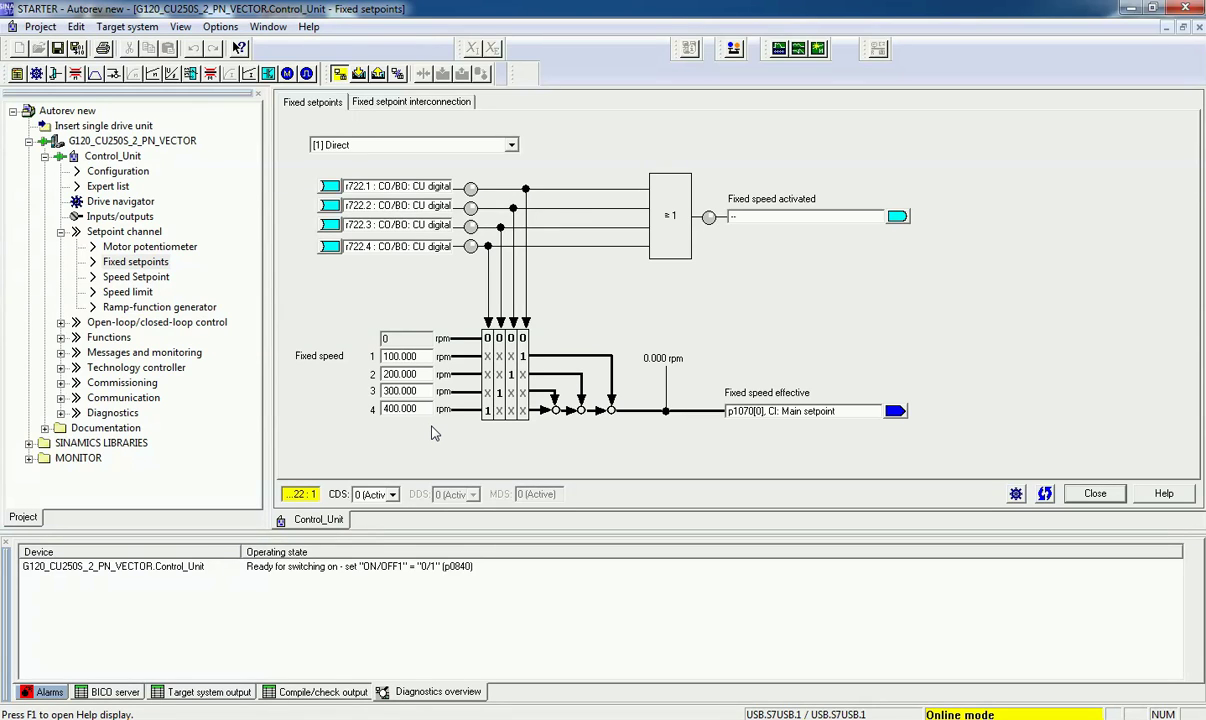
- Connect r1024 fixed speed setpoint effective to main setpoint p1070[0]
{"action": "left_click", "coordinate": [895, 413]}
{"action": "left_click", "coordinate": [830, 432]}
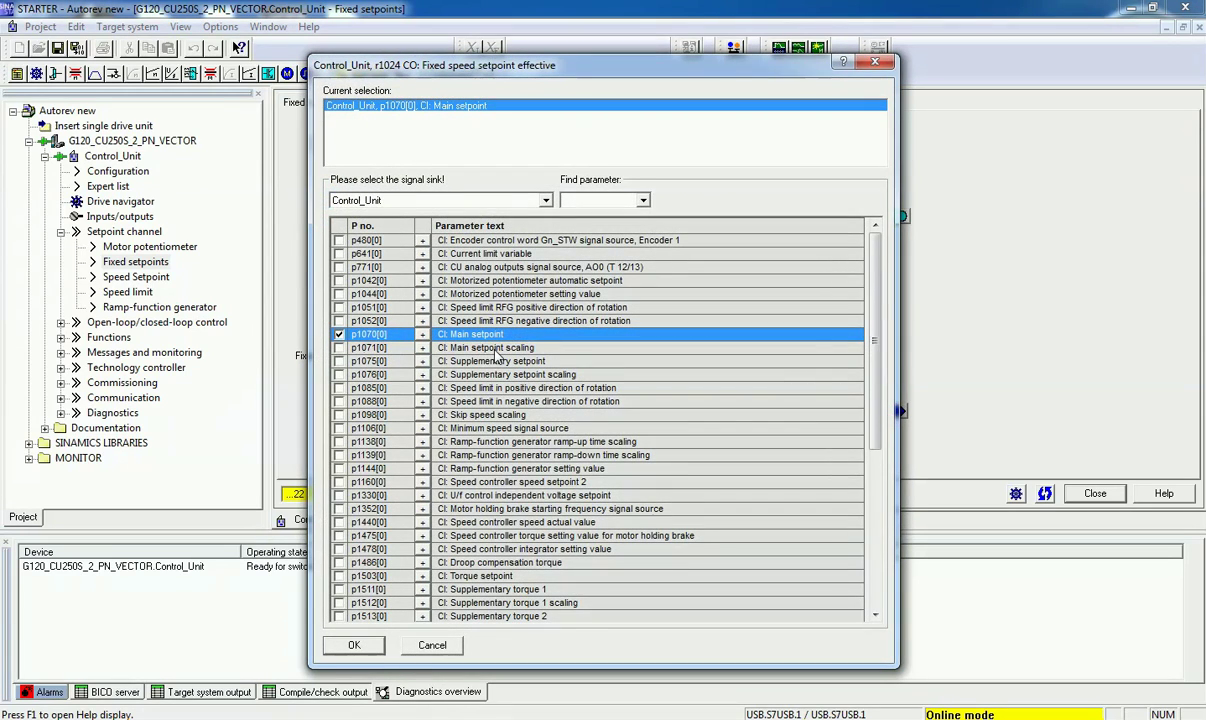
{"action": "left_click", "coordinate": [353, 645]}
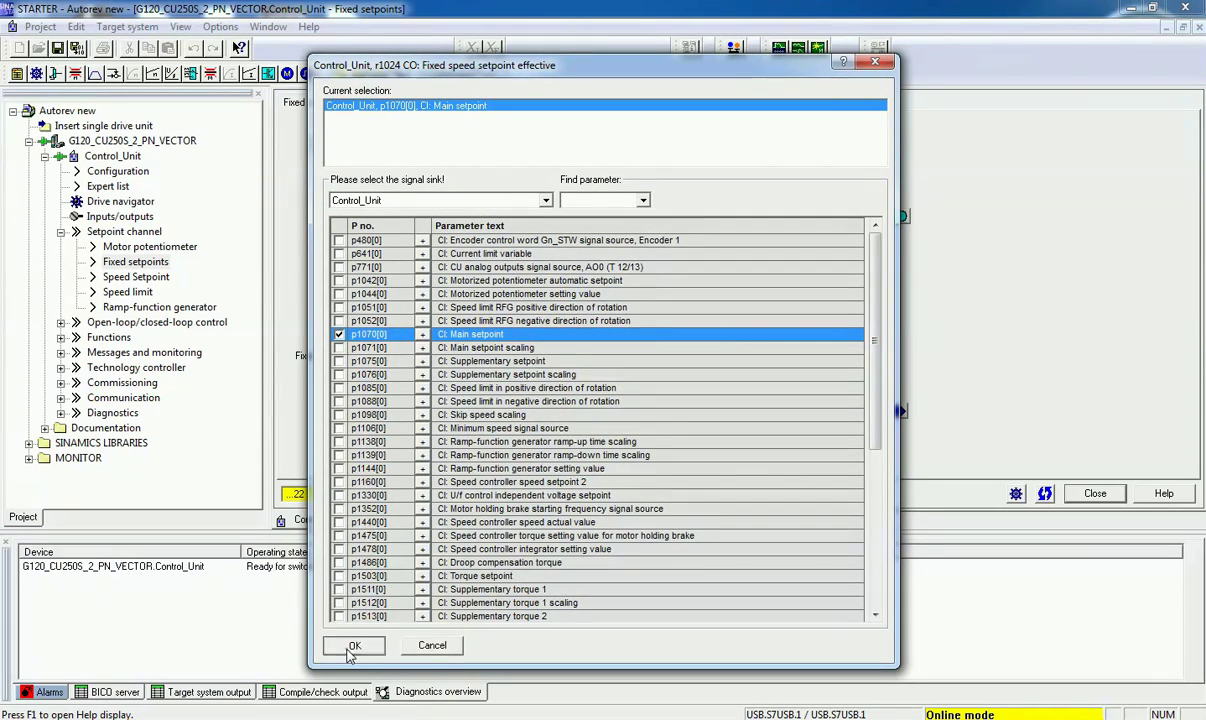